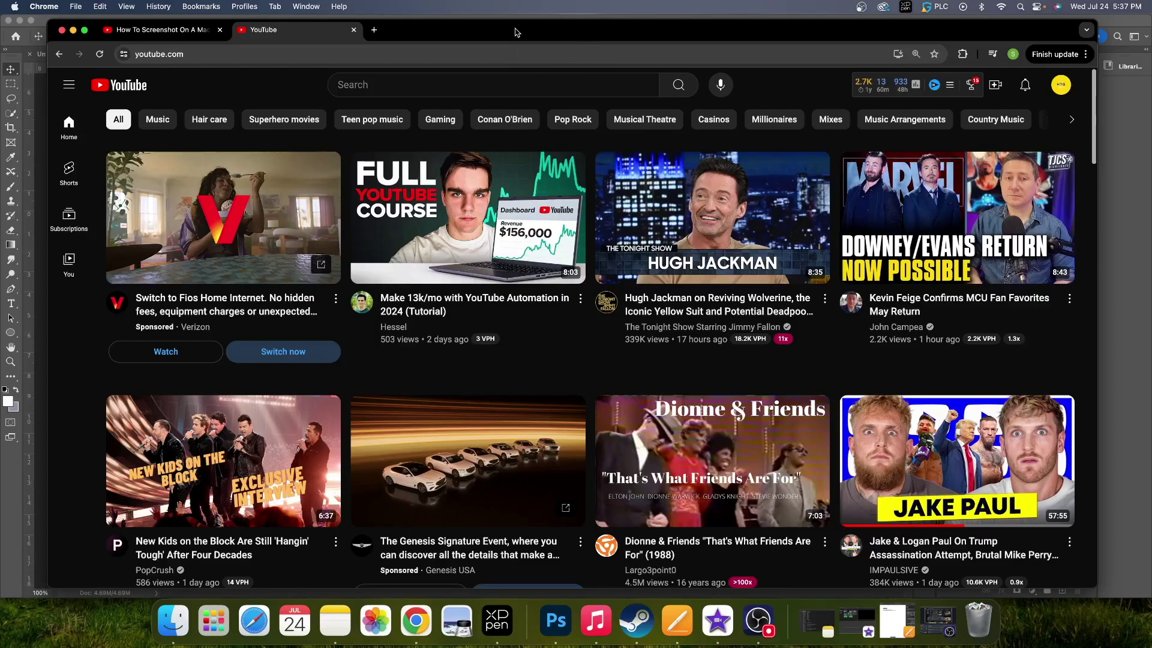
- Capture a region of the YouTube home page with Command-Shift-4 and a crosshair drag
key(super+shift+4)
mouse_move(52, 21)
mouse_down()
mouse_move(520, 342)
mouse_move(1098, 586)
mouse_move(822, 399)
mouse_move(732, 450)
mouse_move(657, 423)
mouse_move(534, 333)
mouse_move(778, 346)
mouse_move(989, 414)
mouse_move(1010, 478)
mouse_move(1116, 552)
mouse_move(1139, 600)
mouse_move(1092, 588)
mouse_up()
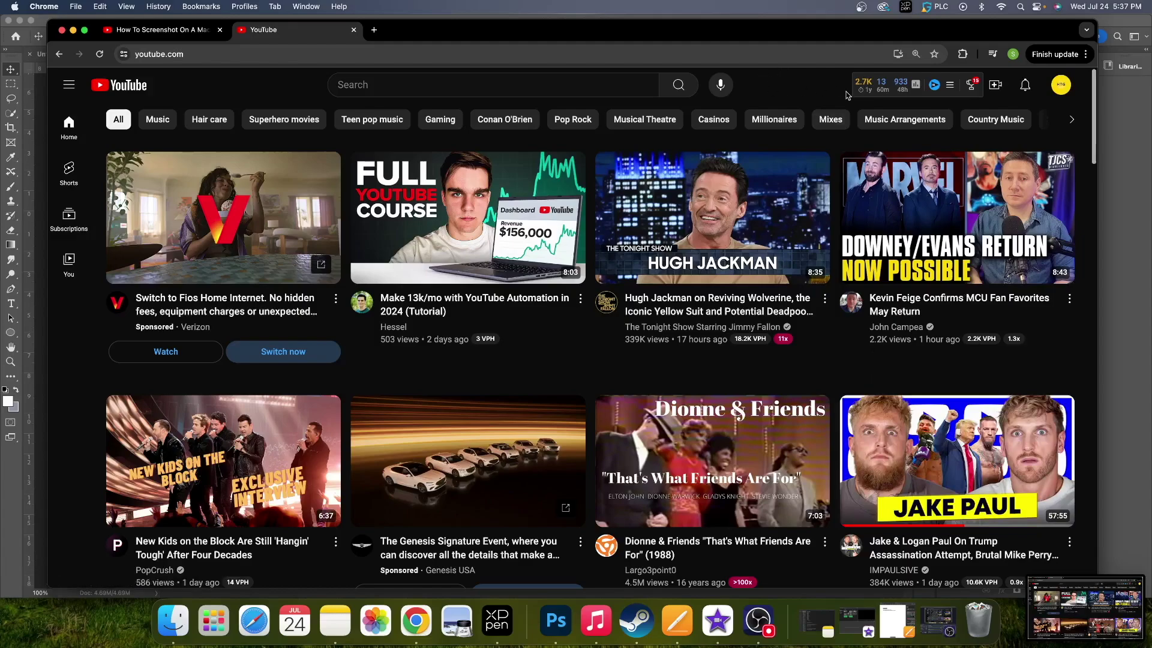
- Bring the Photoshop rock photo forward and screenshot the region around the Pride Rock image
click(1122, 22)
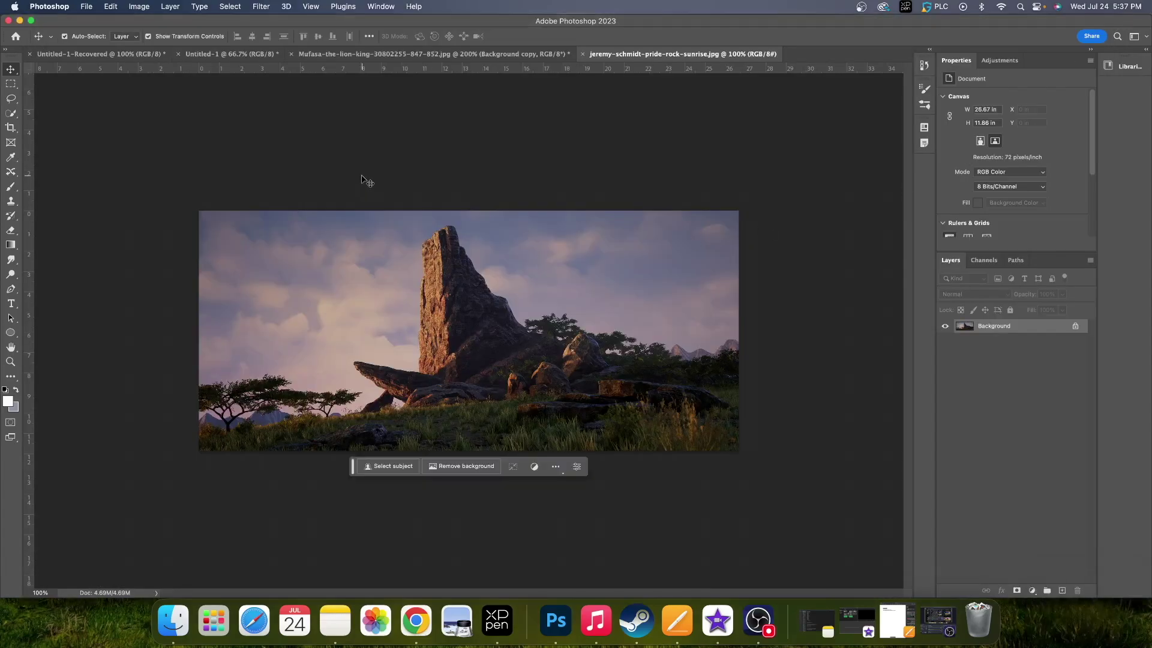
key(super+shift+4)
drag(173, 196, 789, 485)
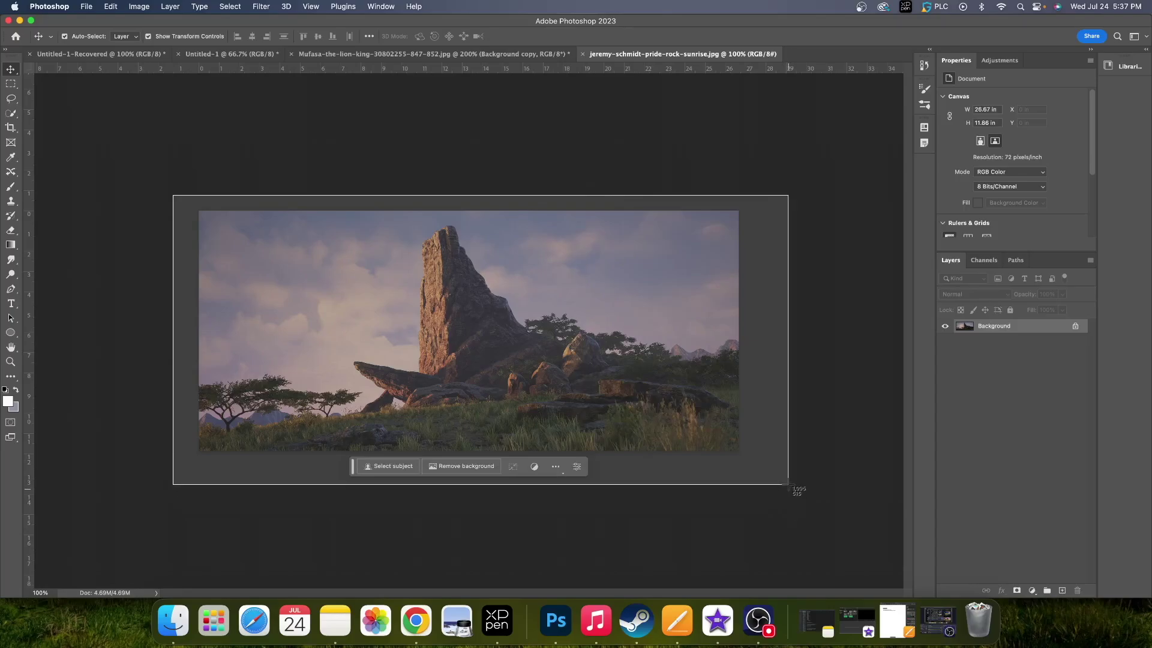
drag(788, 484, 779, 487)
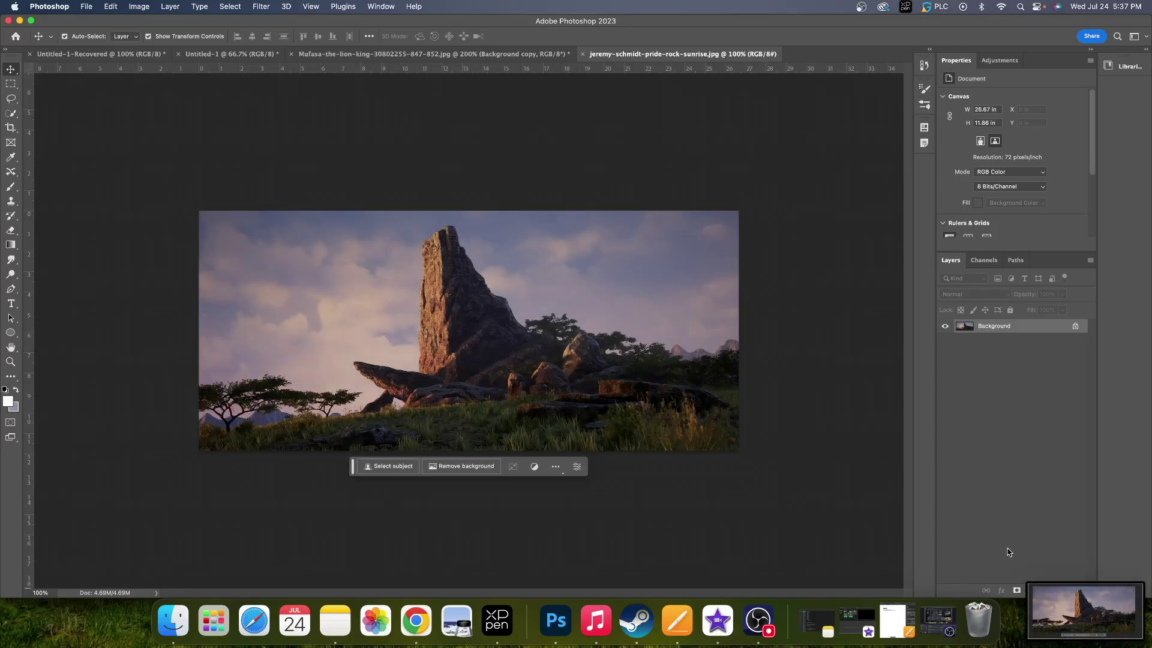